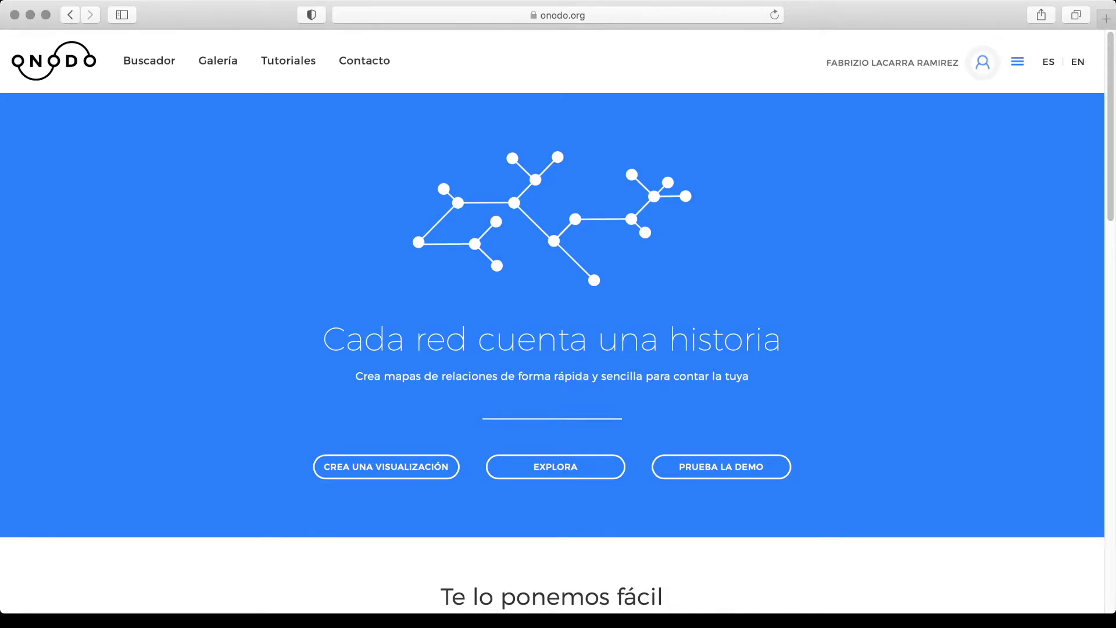
# Create a visualization titled "Amor, Odio y Complejidades en "Haz Lo Correcto" de Spike Lee", starting with an empty table.
pyautogui.click(386, 466)
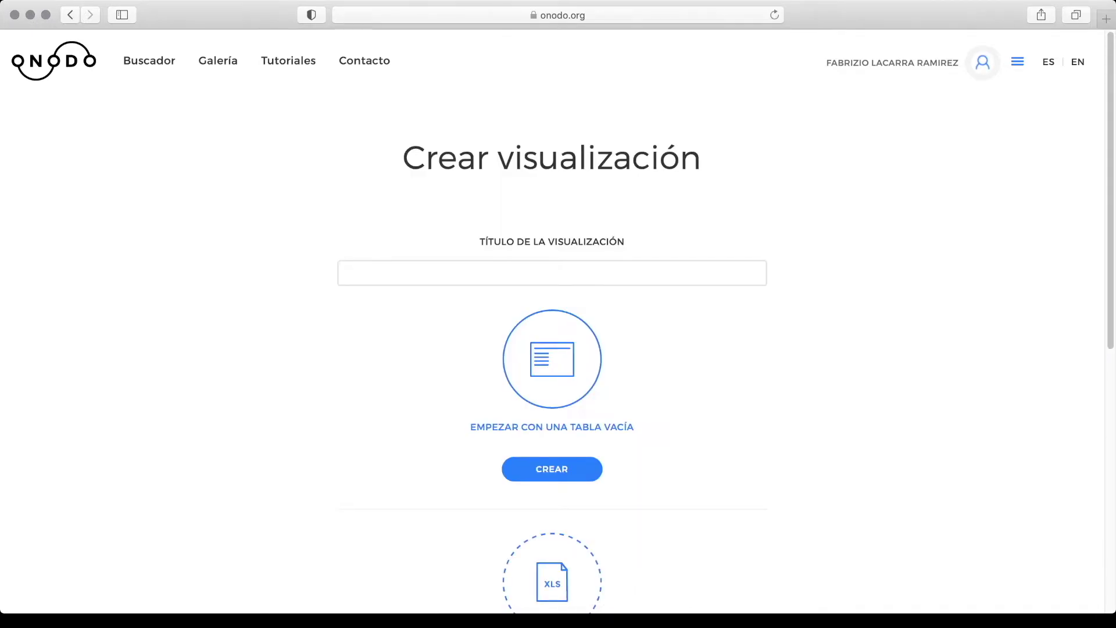
pyautogui.click(347, 272)
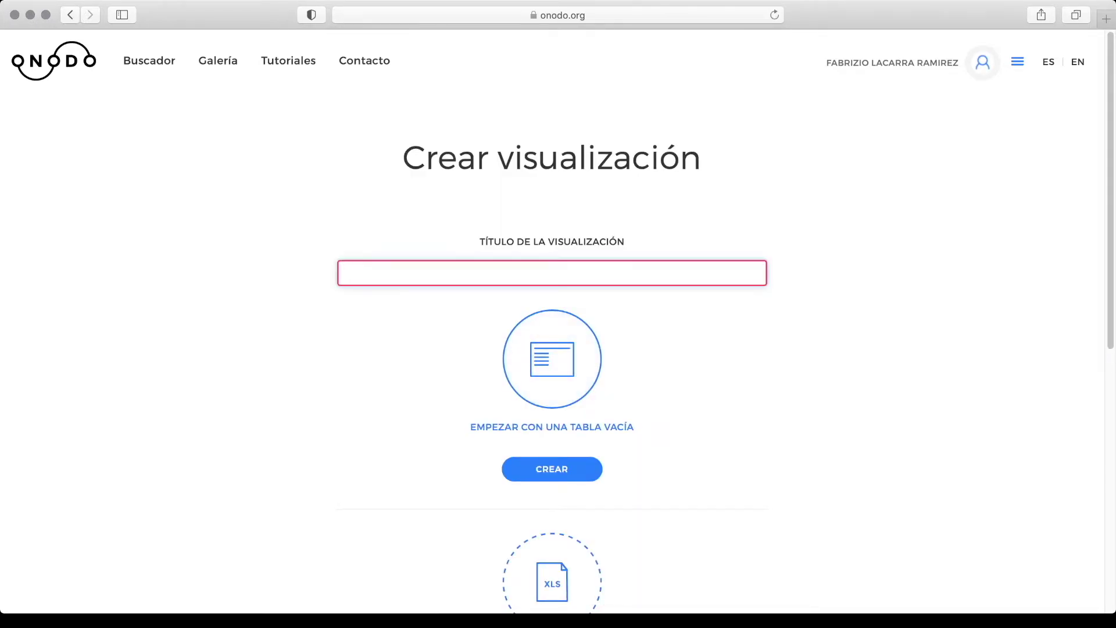
pyautogui.write('Amor, Odio y Complejidades en "Haz Lo Correcto" de Spike Lee')
pyautogui.click(552, 358)
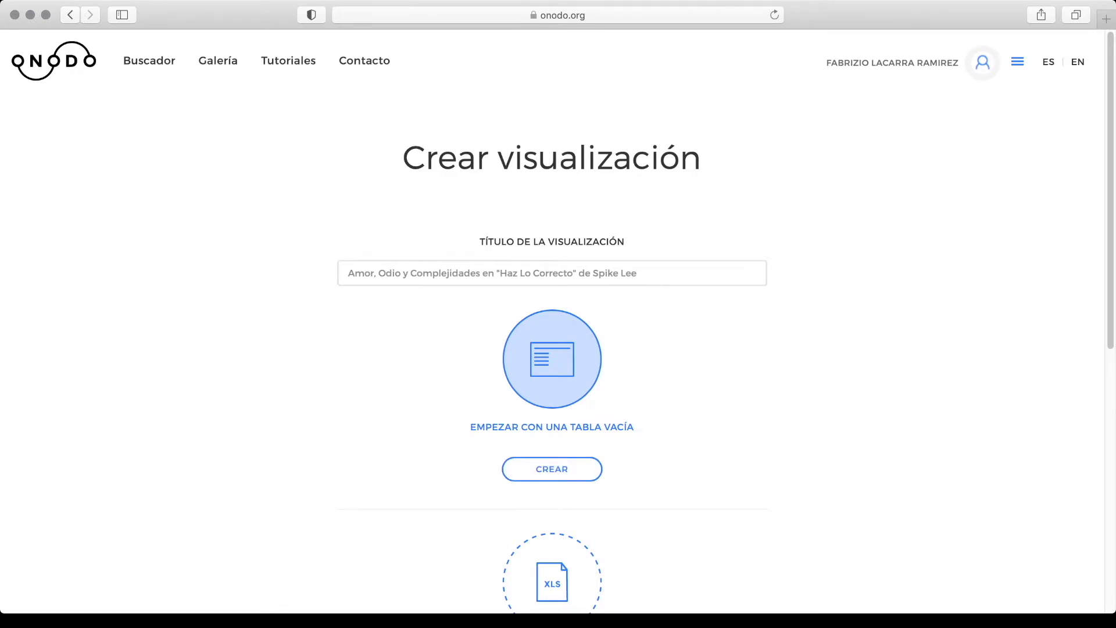
pyautogui.scroll(-5, 552, 325)
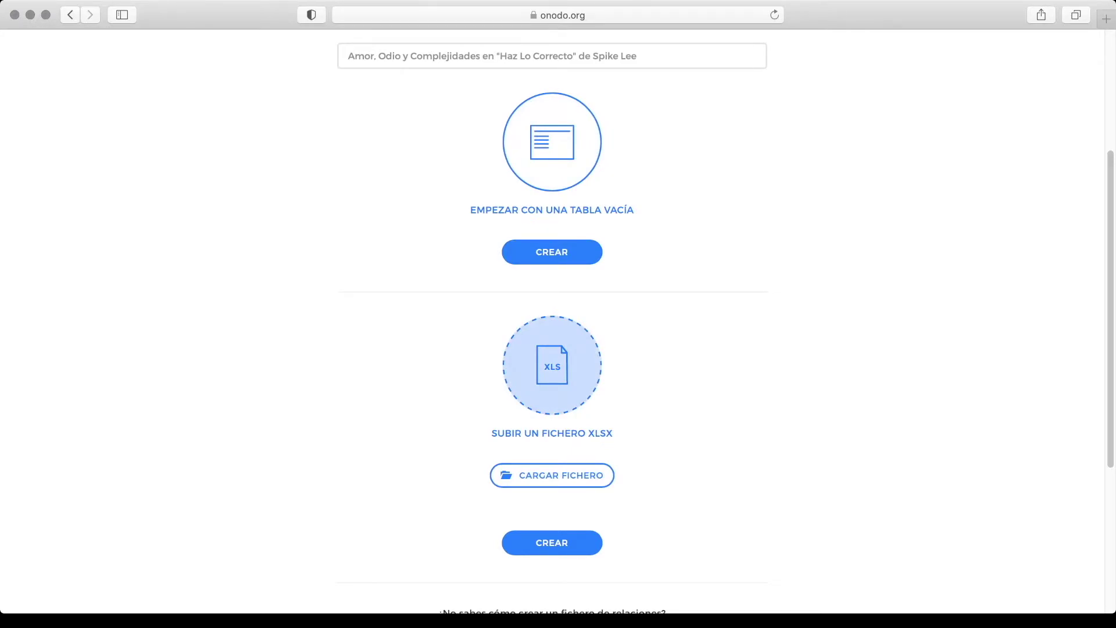
pyautogui.scroll(5, 552, 326)
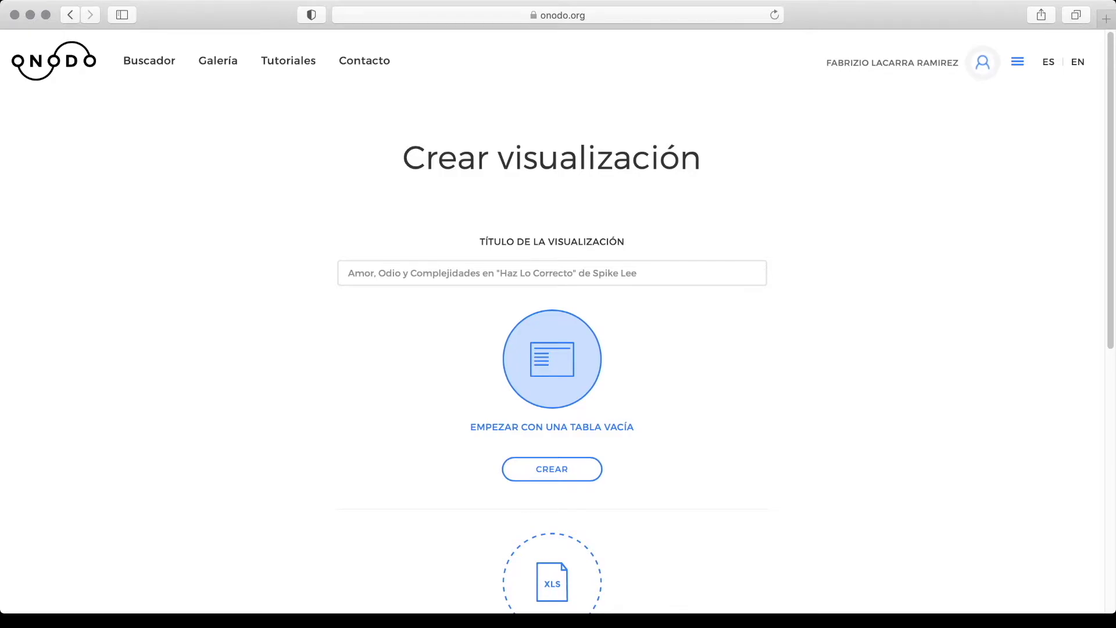
pyautogui.click(551, 469)
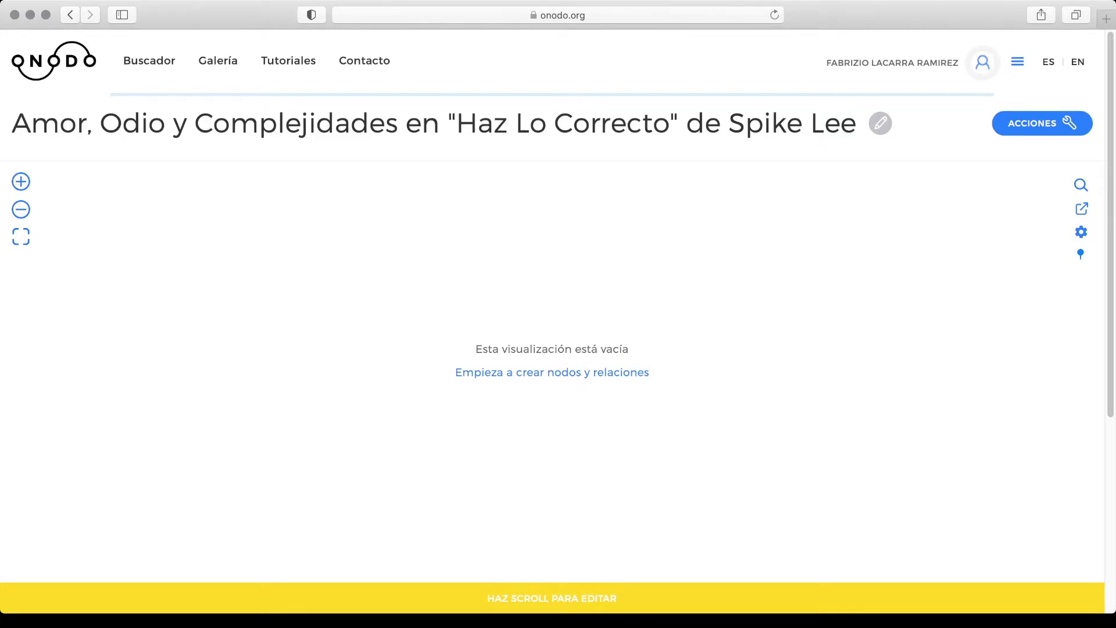
# View the empty visualization in full screen and return to the normal view.
pyautogui.click(21, 236)
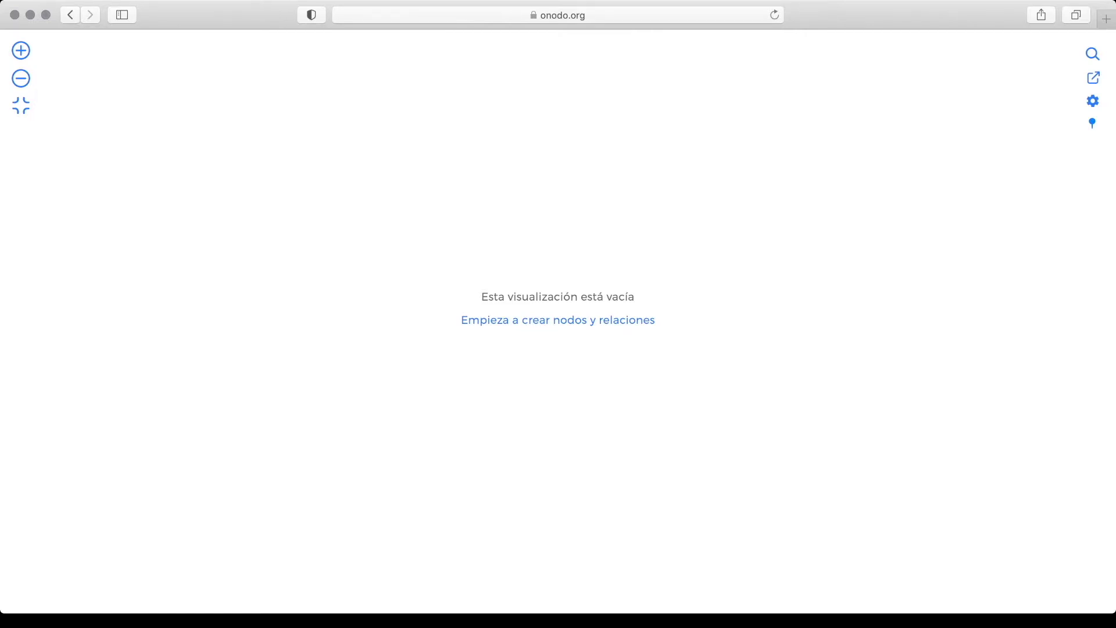
pyautogui.click(21, 105)
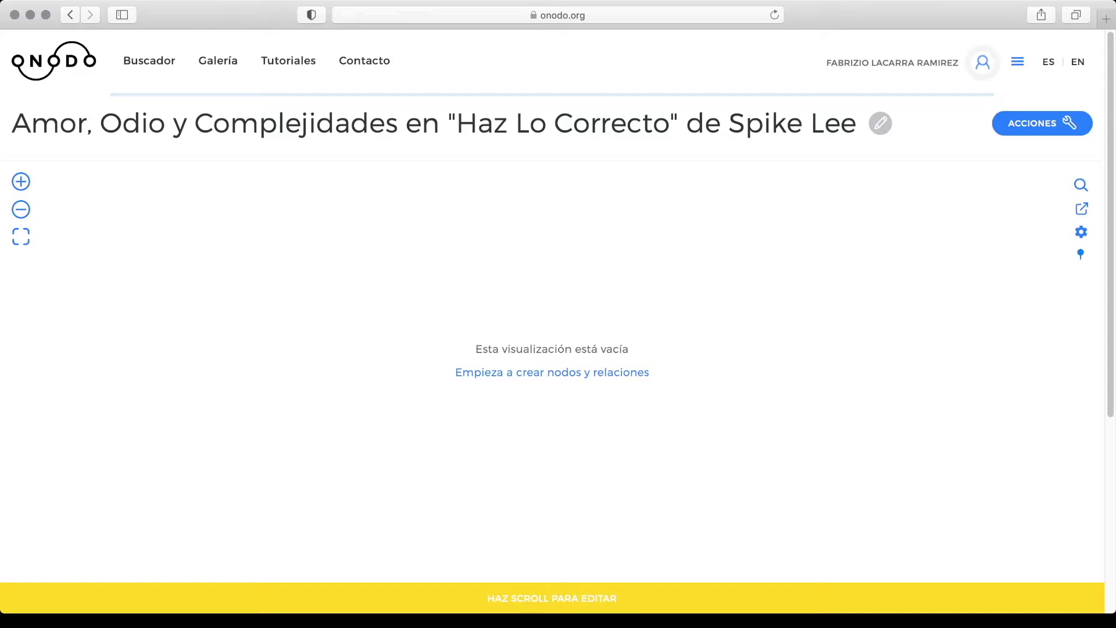
# Add a node named "Mookie" to the node table.
pyautogui.scroll(-5, 552, 320)
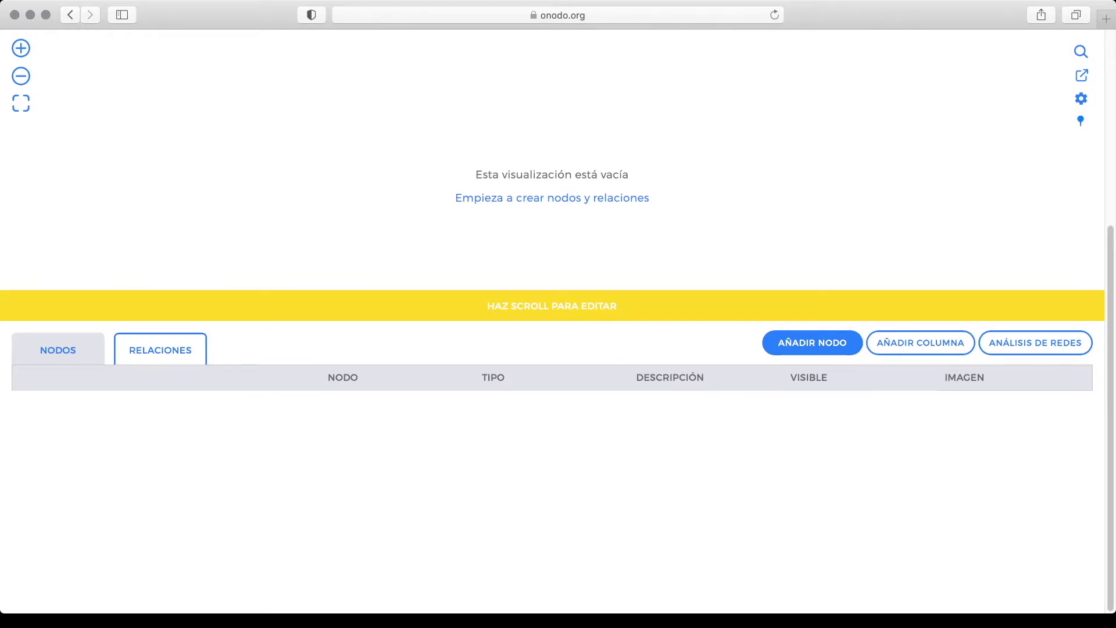
pyautogui.scroll(1, 552, 174)
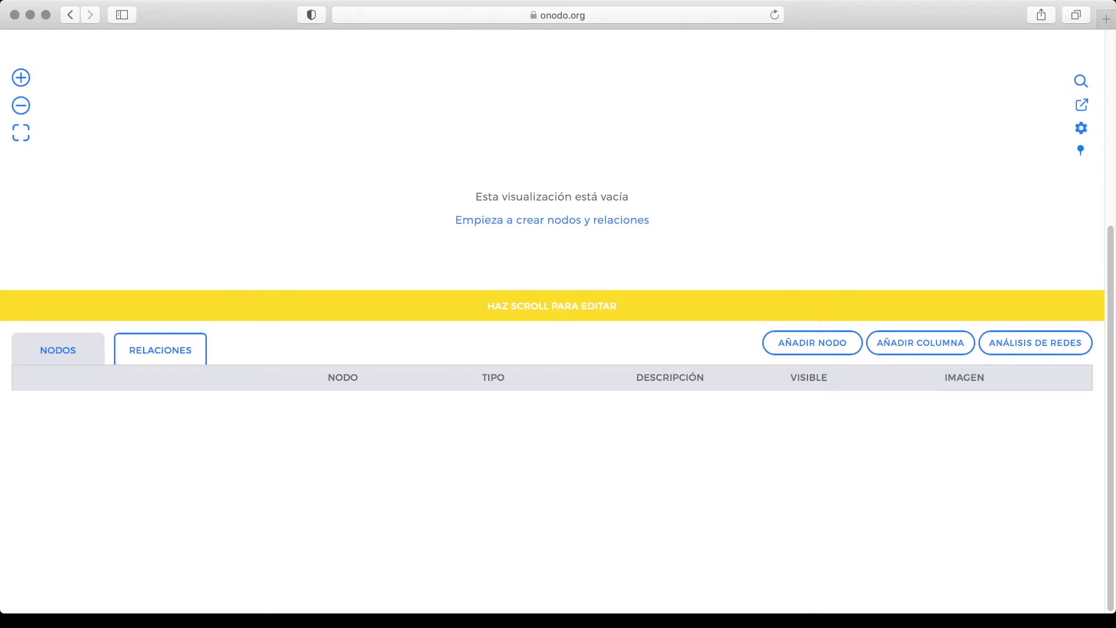
pyautogui.click(812, 342)
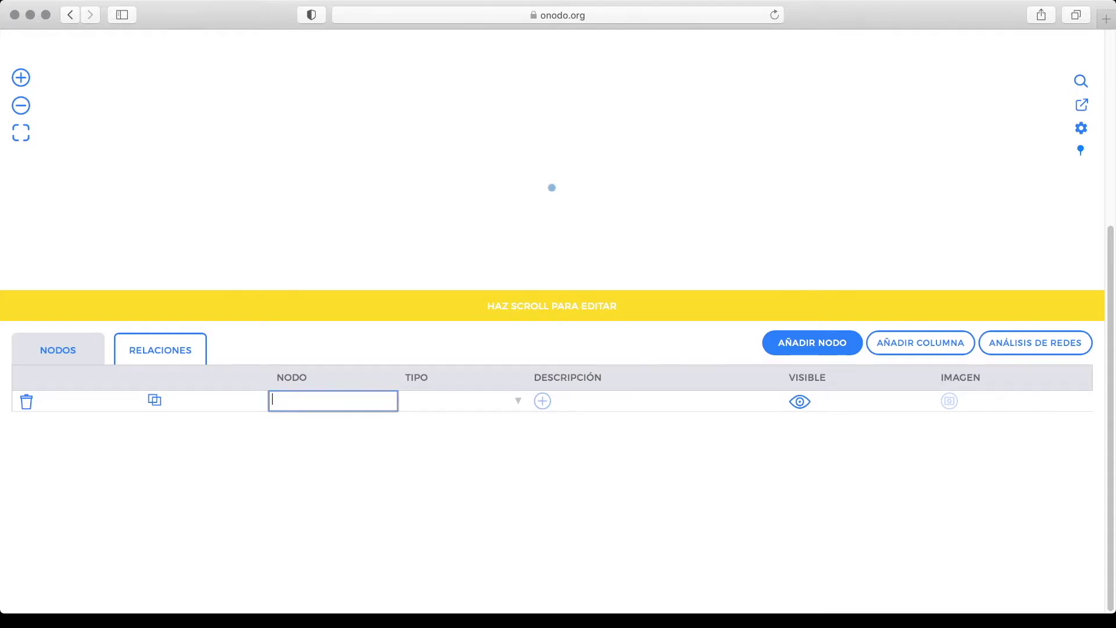
pyautogui.write('Mookie')
pyautogui.press('Return')
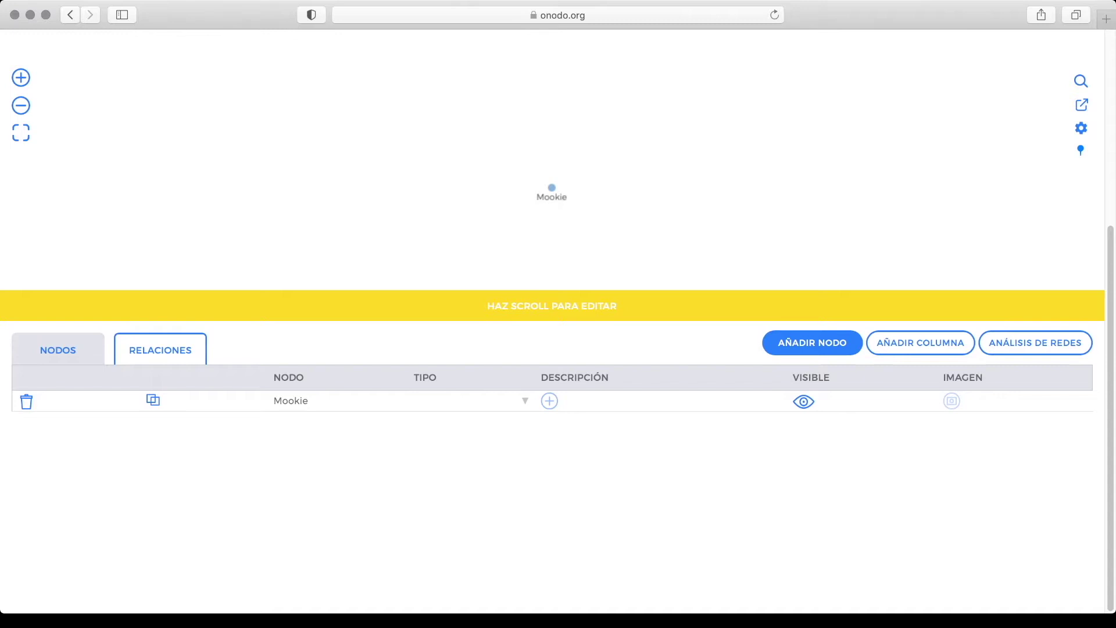
# Give the Mookie node the description "El carácter principal de nuestra historia." and save it.
pyautogui.click(549, 401)
pyautogui.write('El ')
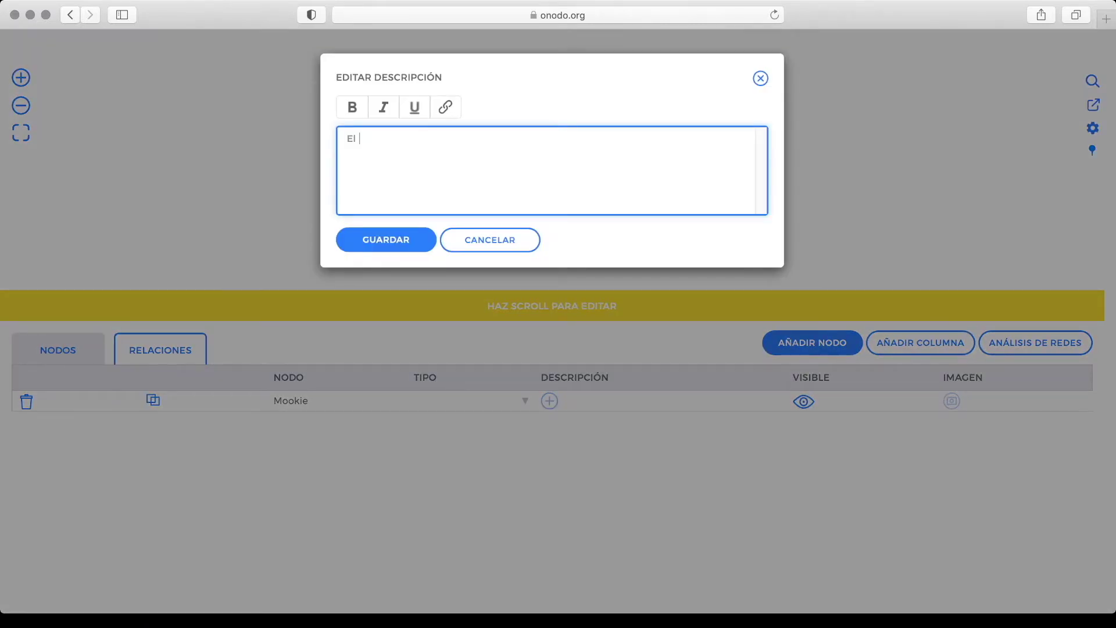
pyautogui.write('caracter principal de nuestra historia.')
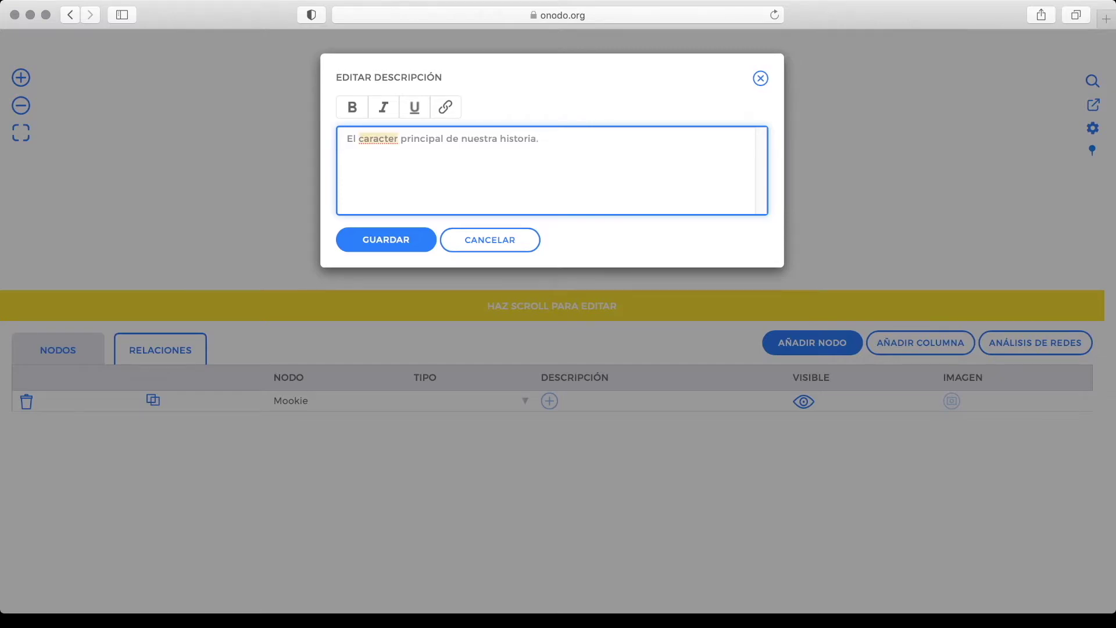
pyautogui.click(386, 239)
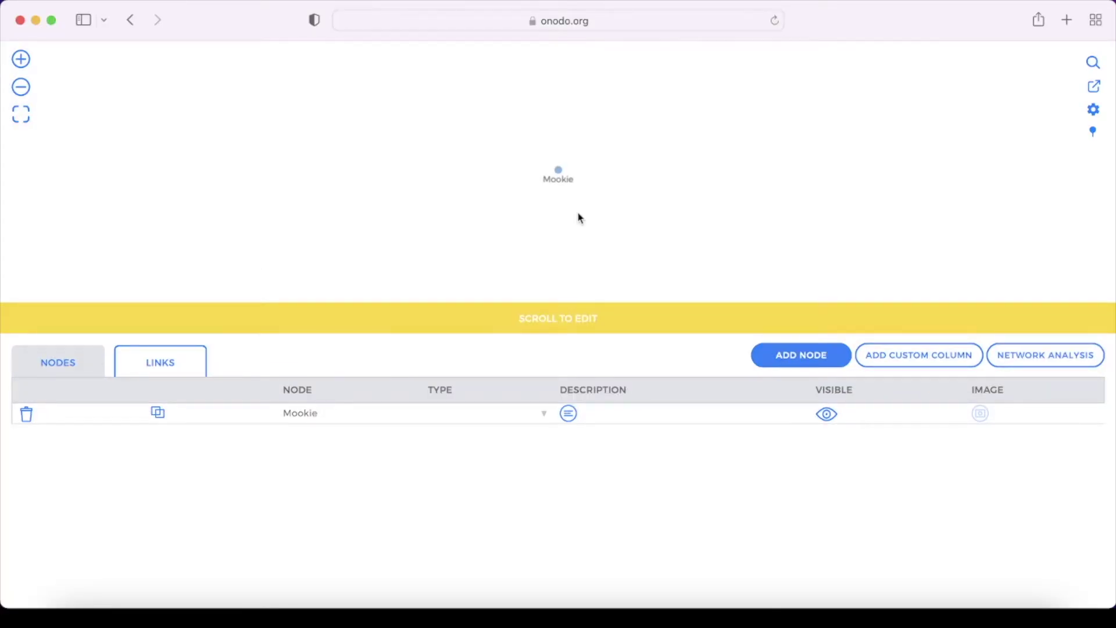
# Toggle the Mookie node's visibility off and on several times, leaving it visible.
pyautogui.click(830, 415)
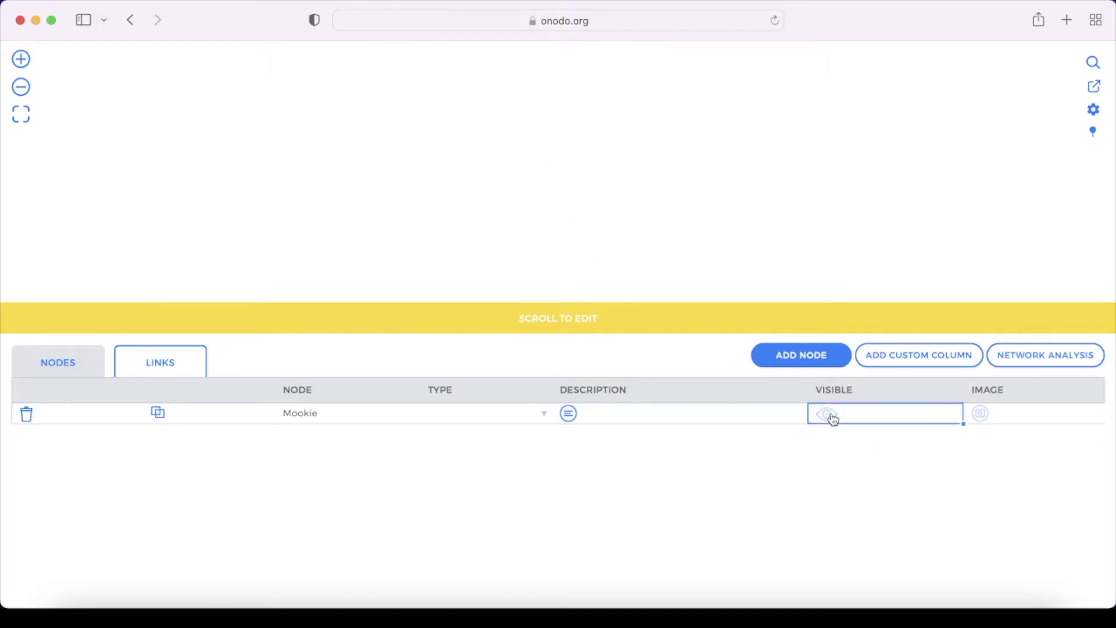
pyautogui.click(834, 418)
pyautogui.click(834, 418)
pyautogui.click(833, 417)
pyautogui.click(833, 418)
pyautogui.click(834, 417)
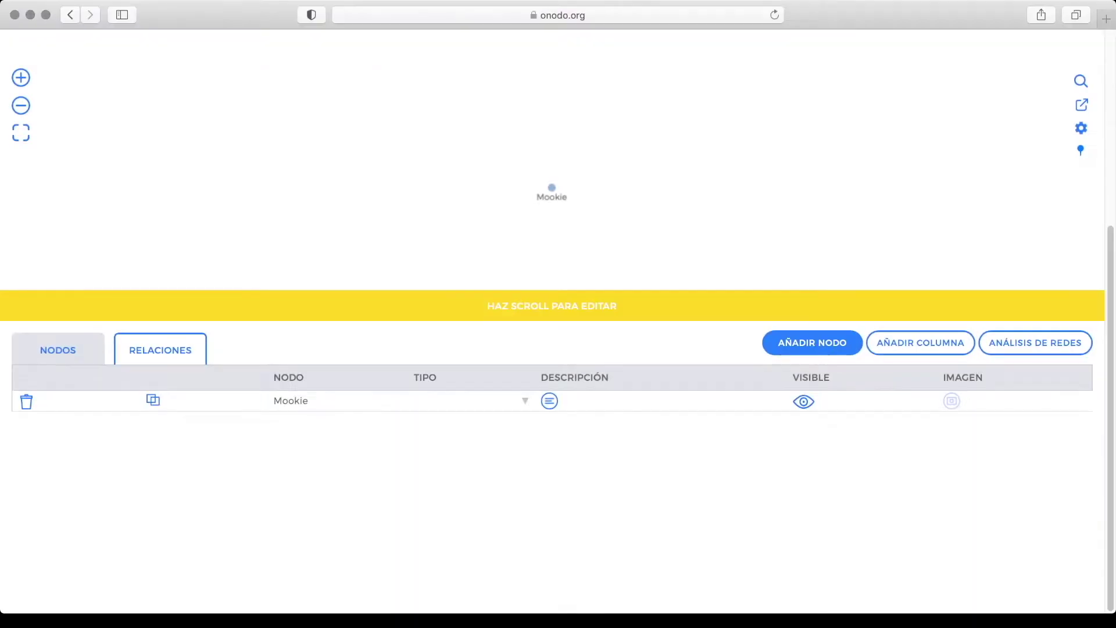
# Edit the Mookie node from its info card, upload mookie.png as its image and save the node.
pyautogui.click(551, 188)
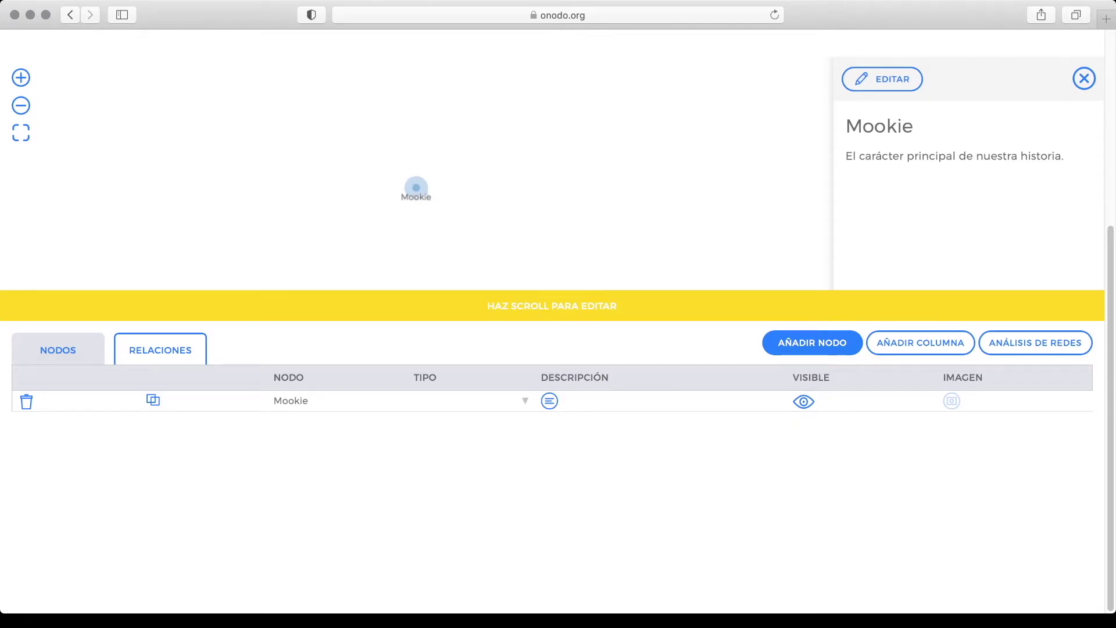
pyautogui.click(881, 79)
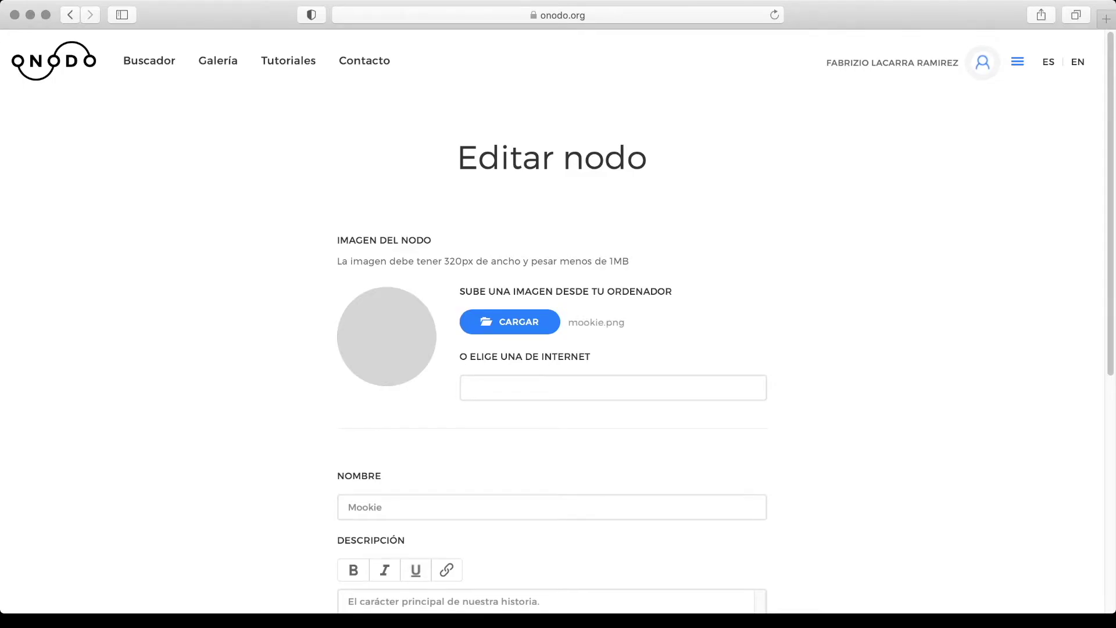
pyautogui.scroll(-7, 552, 320)
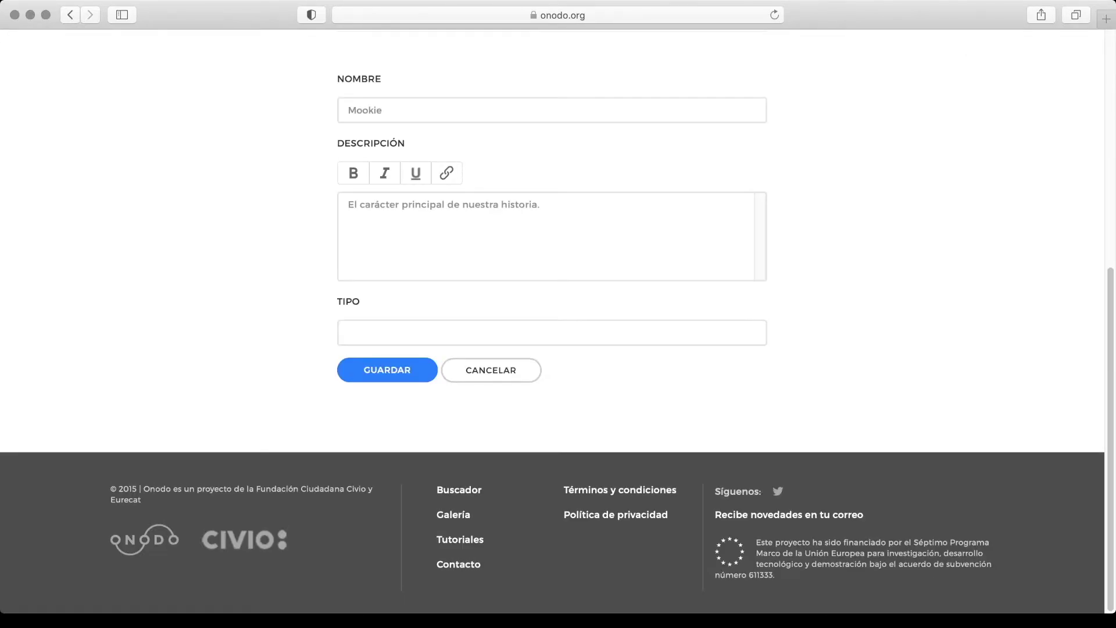
pyautogui.click(388, 370)
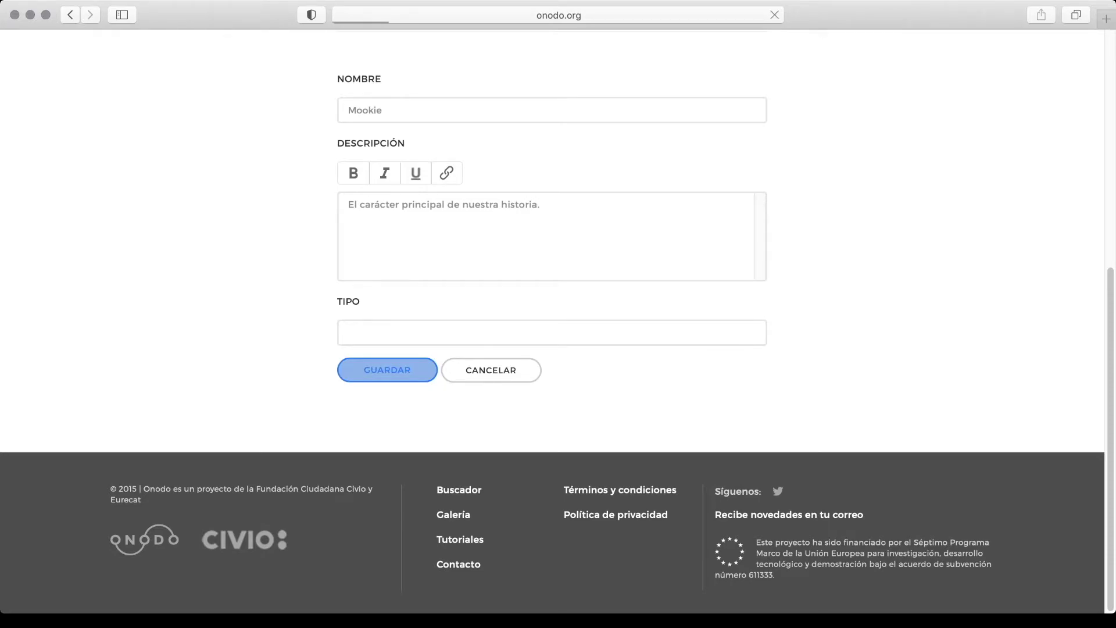
pyautogui.scroll(-5, 552, 320)
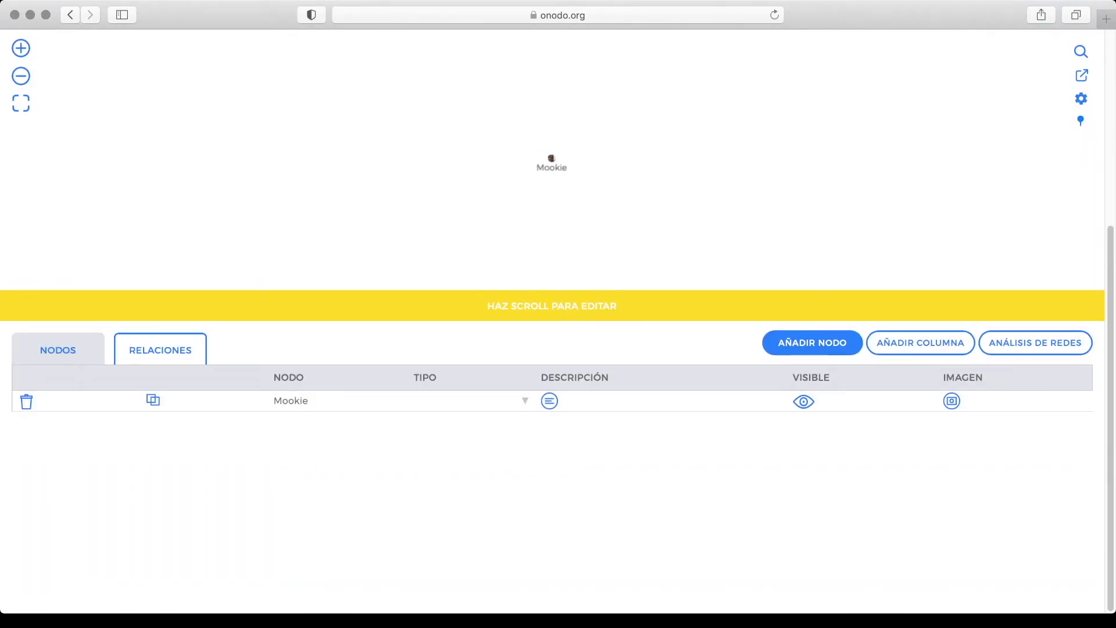
pyautogui.click(21, 78)
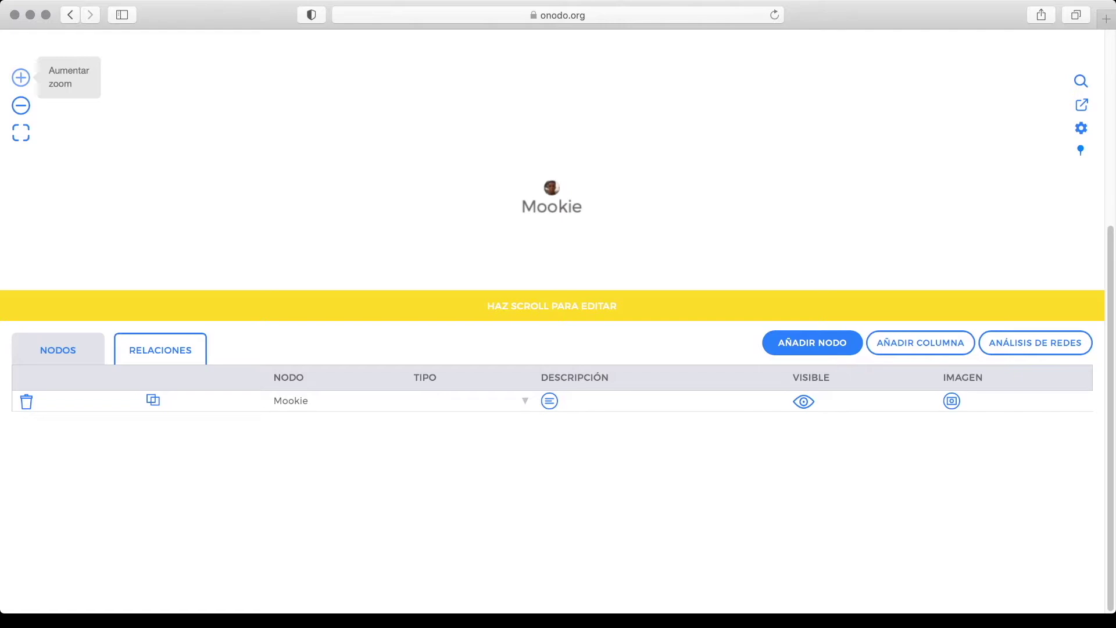
# Add a second node named "Jade" to the node table.
pyautogui.click(812, 342)
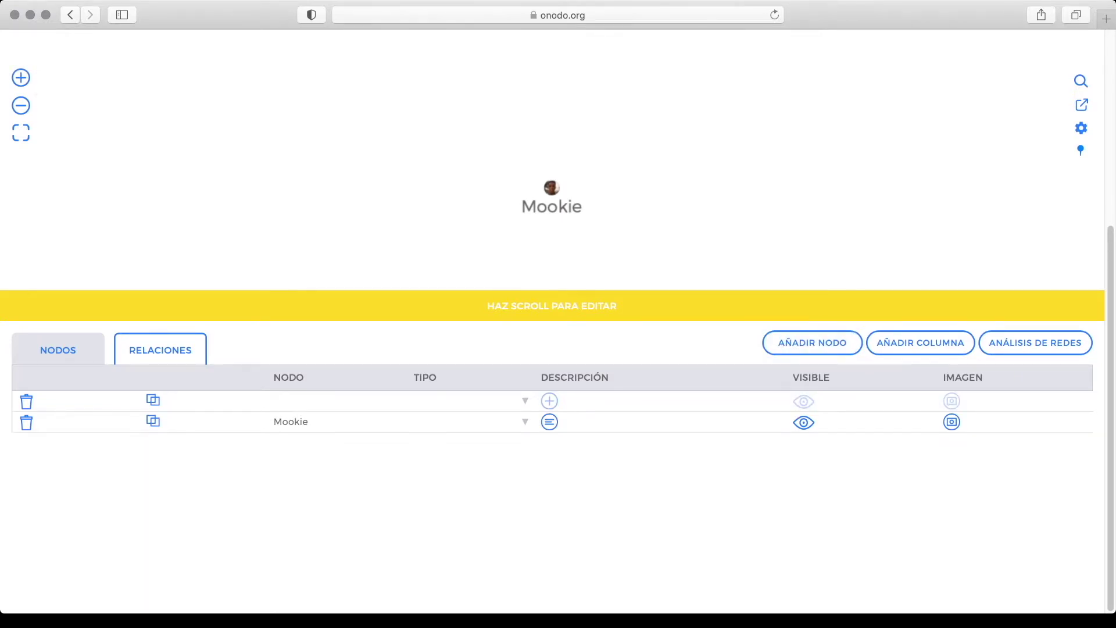
pyautogui.write('Jade')
pyautogui.press('Tab')
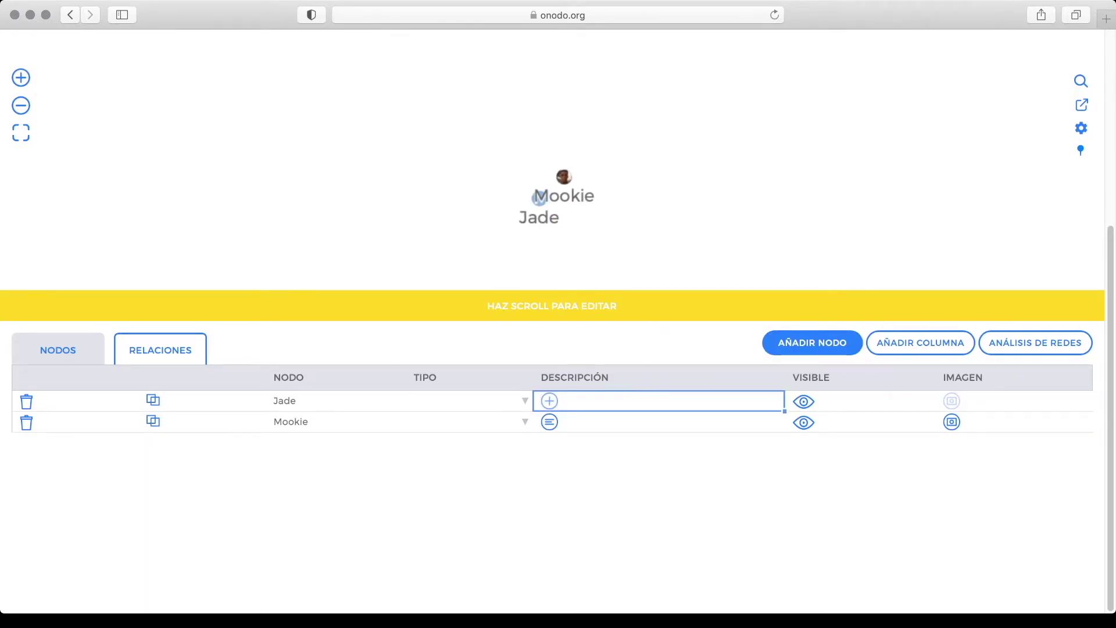
# Give the Jade node the description "La hermana de Mookie" and save it.
pyautogui.press('Return')
pyautogui.write('Mookie')
pyautogui.click(347, 138)
pyautogui.write('La hermana de')
pyautogui.click(458, 138)
pyautogui.click(385, 240)
# Upload an image of Jade from the computer and add it to the Jade node.
pyautogui.click(952, 401)
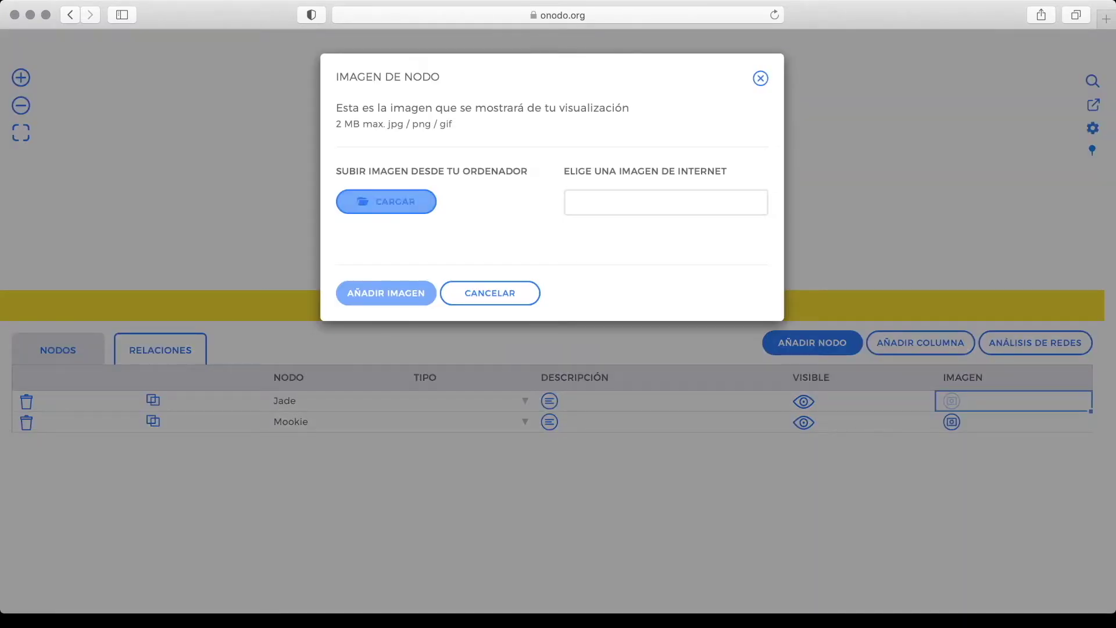
pyautogui.click(385, 201)
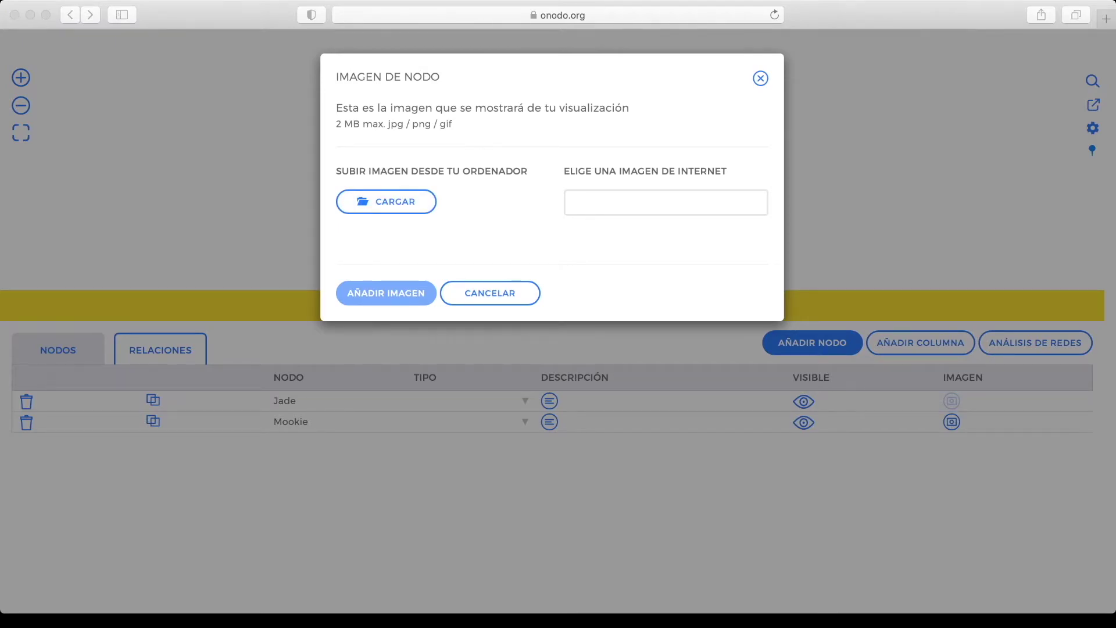
pyautogui.click(386, 415)
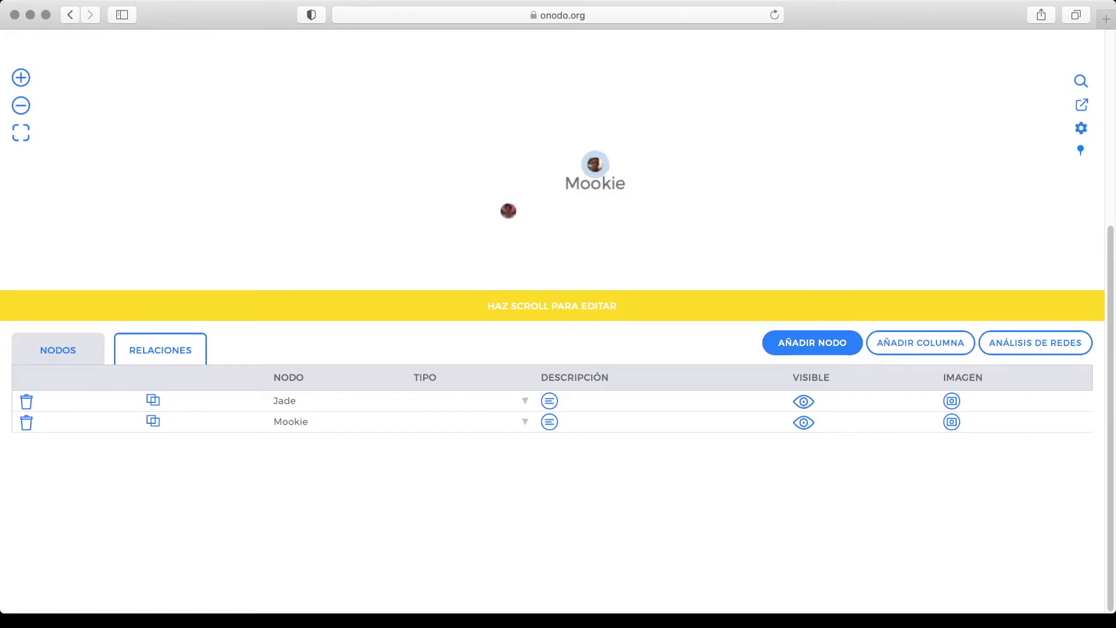
# Set the node types to "Pasivo" for Jade and "Activo" for Mookie.
pyautogui.doubleClick(468, 400)
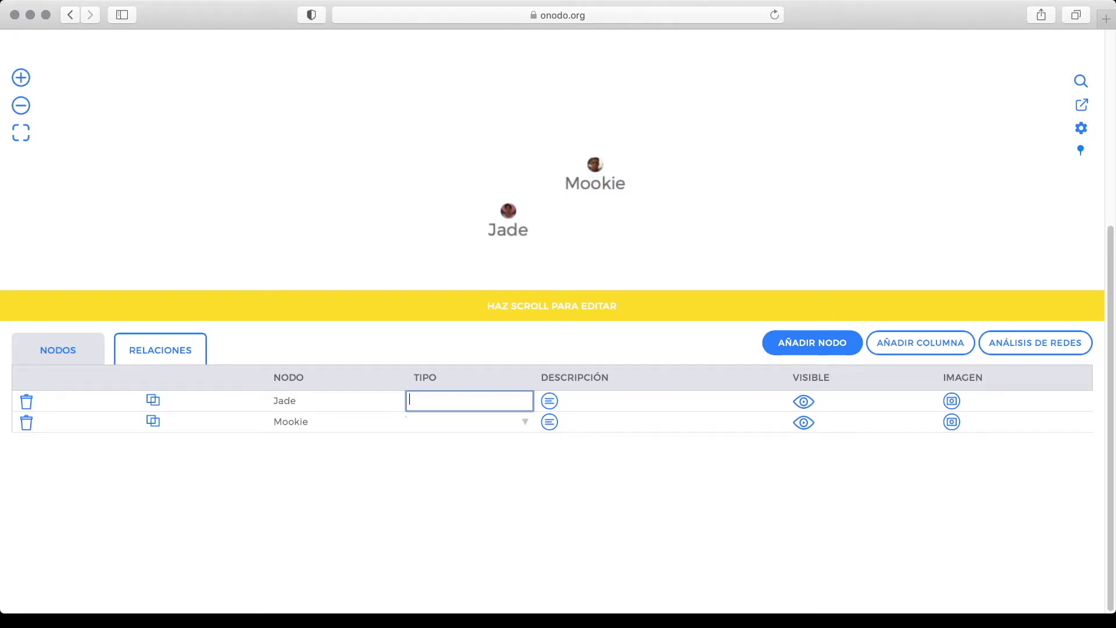
pyautogui.write('Pasiva')
pyautogui.press('Return')
pyautogui.write('Activo')
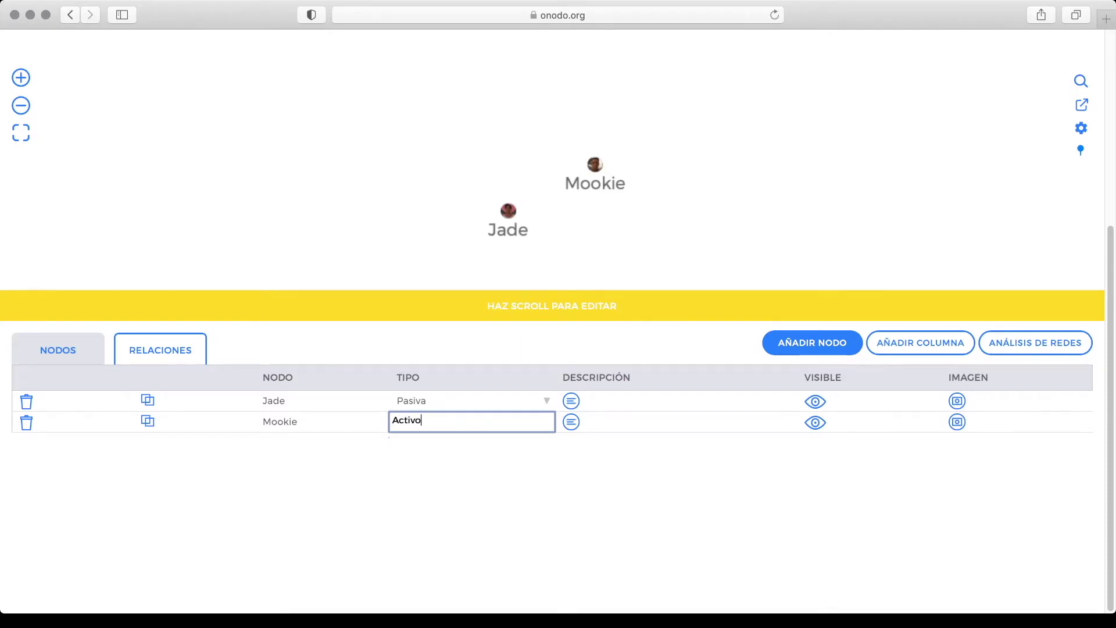
pyautogui.press('Return')
pyautogui.press('Return')
pyautogui.press('BackSpace')
pyautogui.write('o')
pyautogui.press('Return')
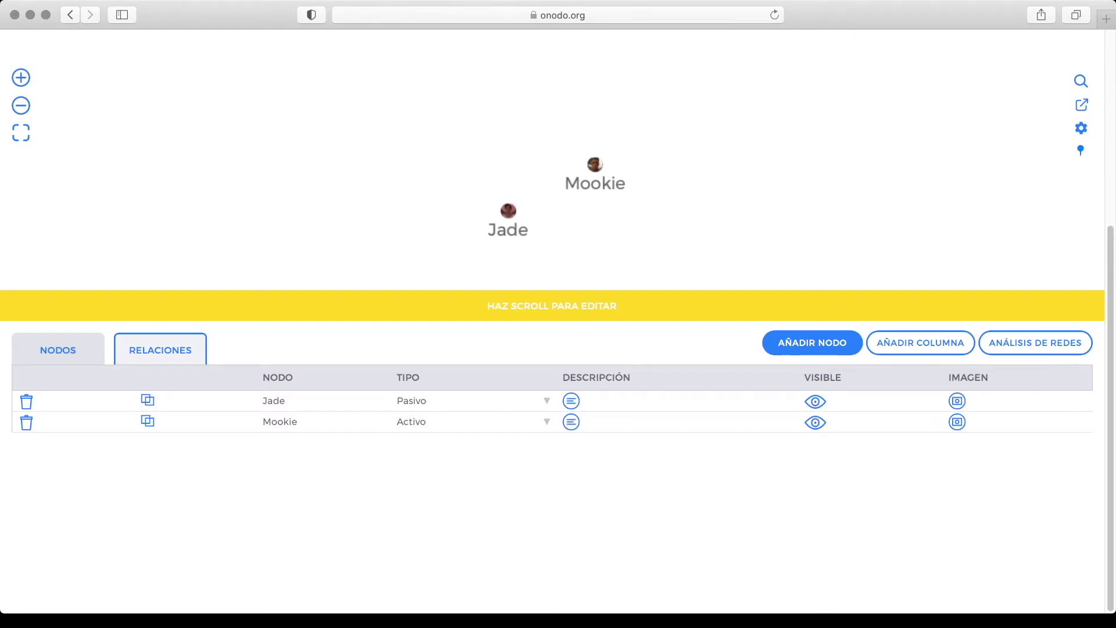
# Add a relation with Mookie as the origin and Jade as the destination.
pyautogui.click(160, 349)
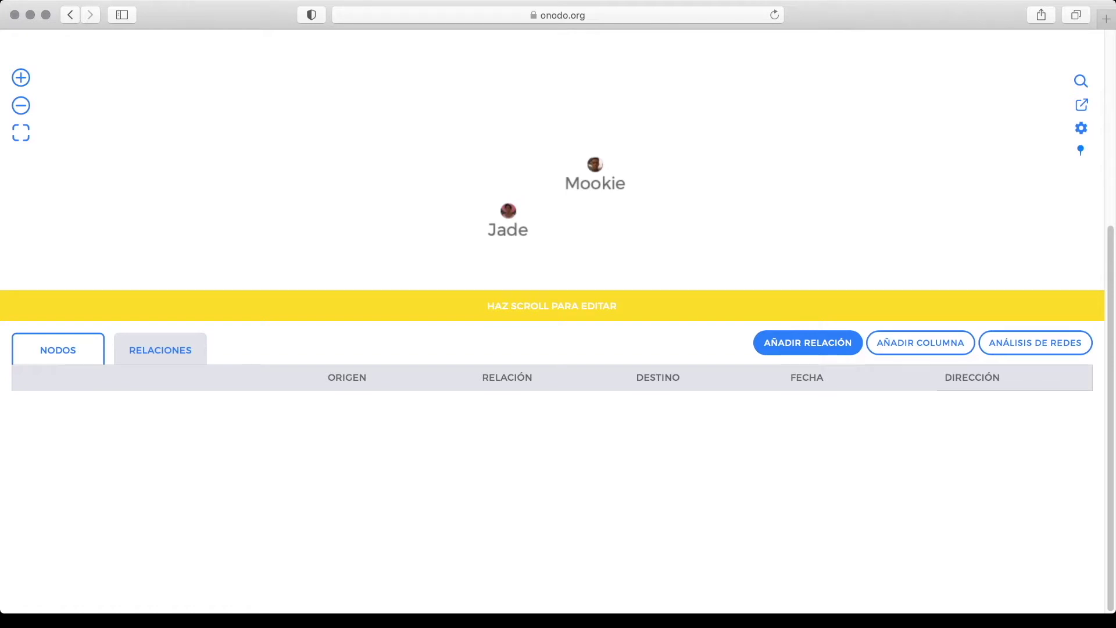
pyautogui.click(807, 343)
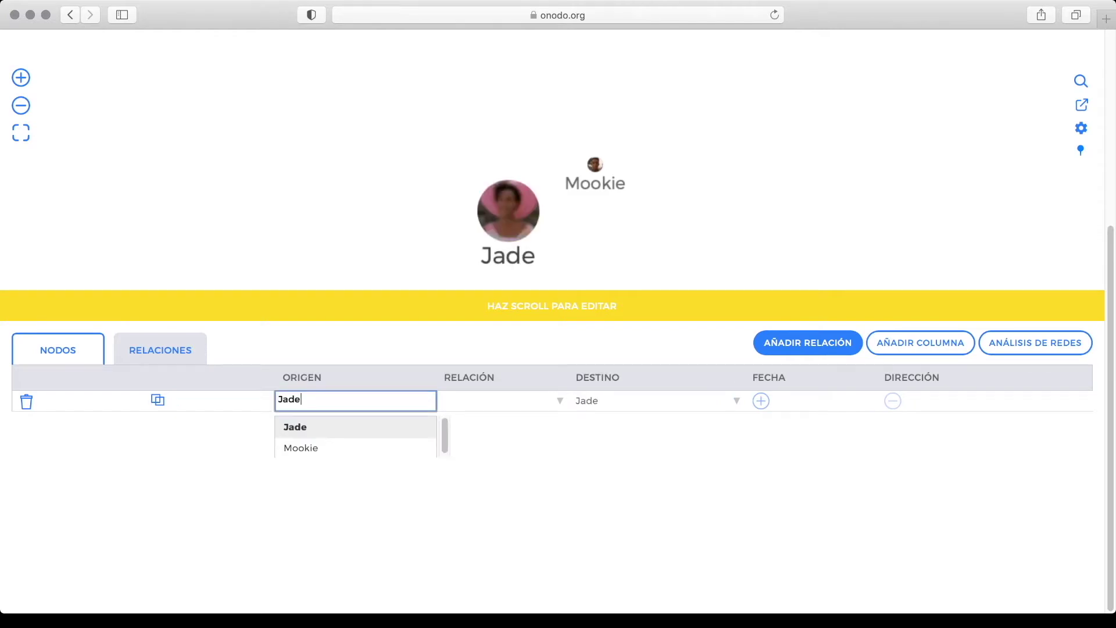
pyautogui.click(300, 448)
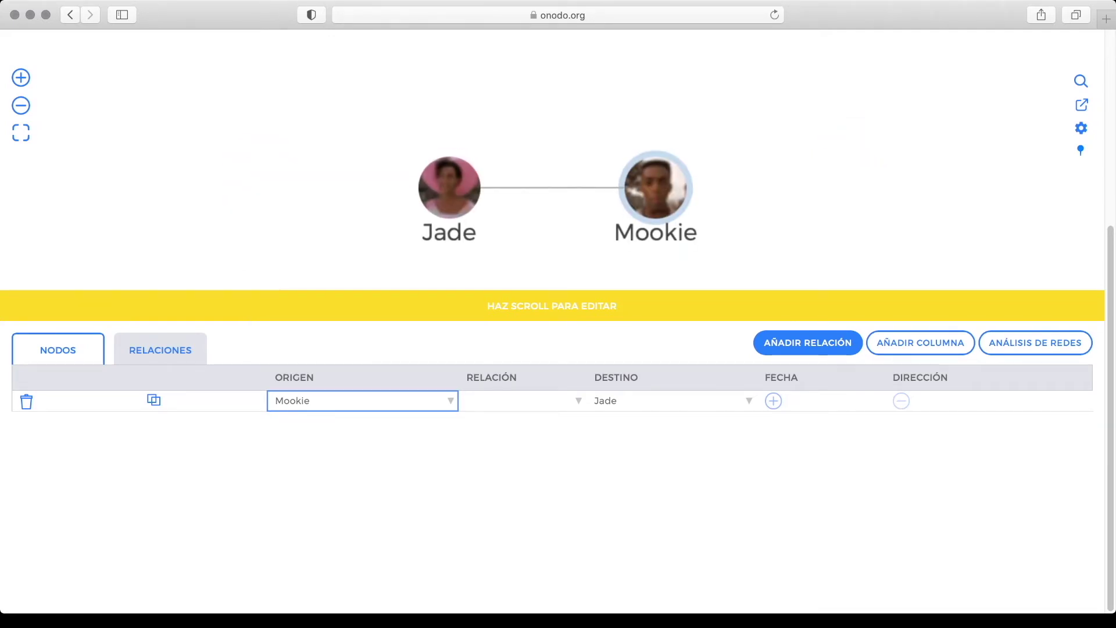
# Set the relation type between Mookie and Jade to "Complejo".
pyautogui.click(522, 400)
pyautogui.write('C')
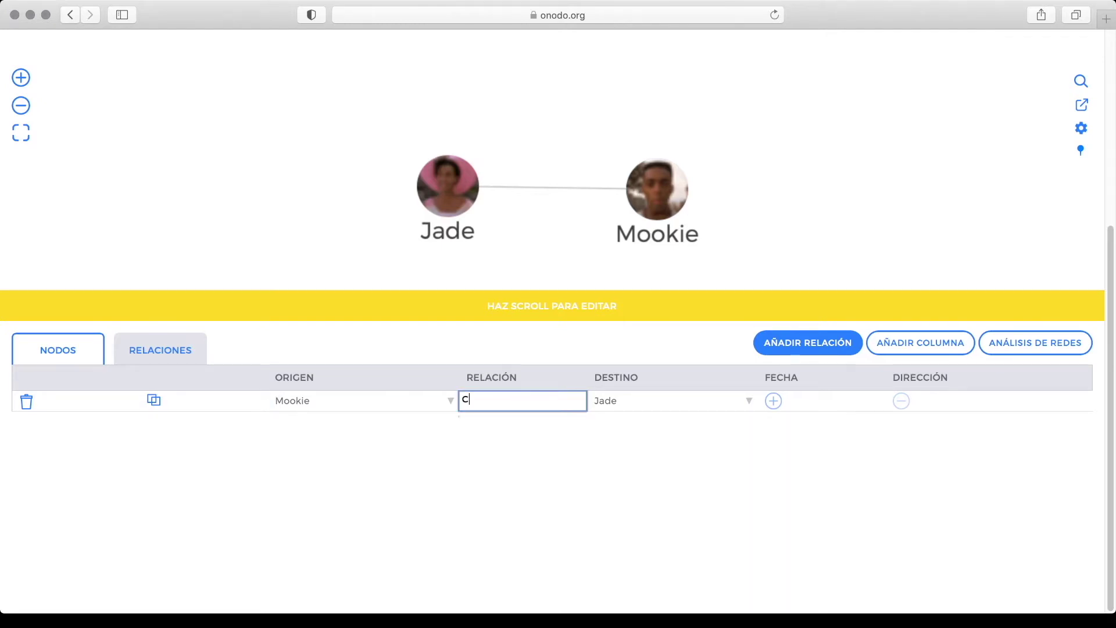
pyautogui.write('omplejo')
pyautogui.press('Return')
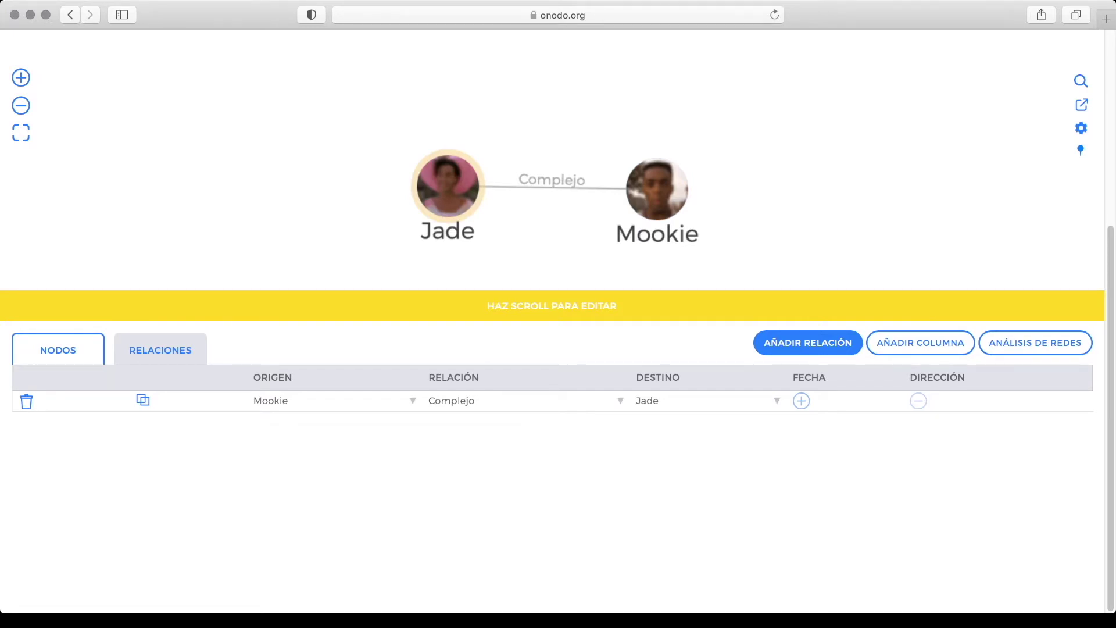
# Add the single date 21/07/1989 to the Mookie–Jade relation and save it.
pyautogui.click(801, 400)
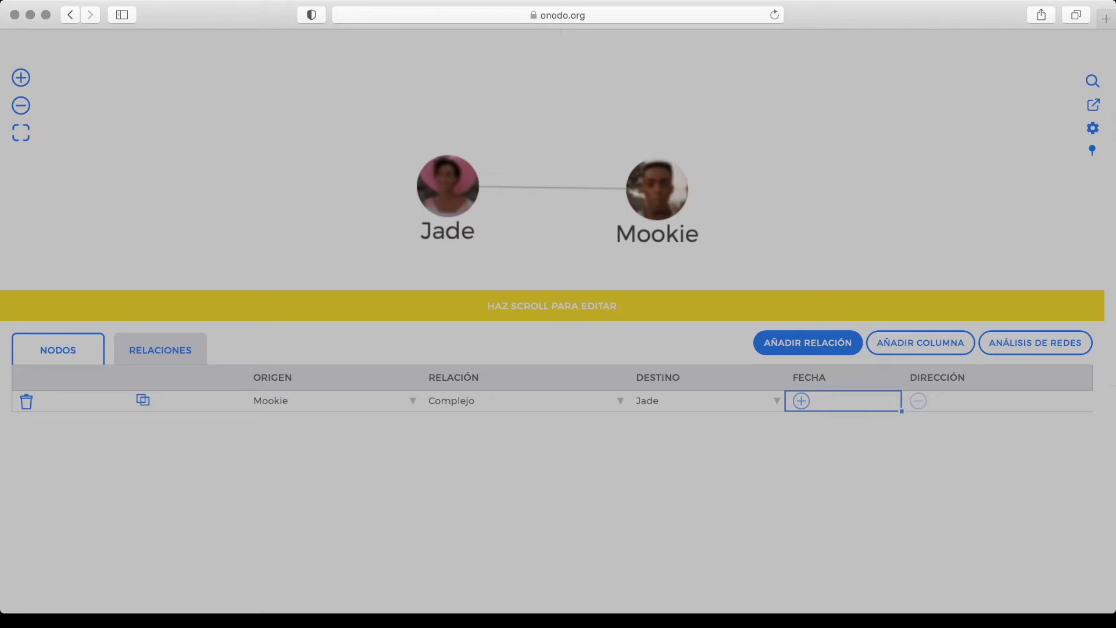
pyautogui.click(347, 144)
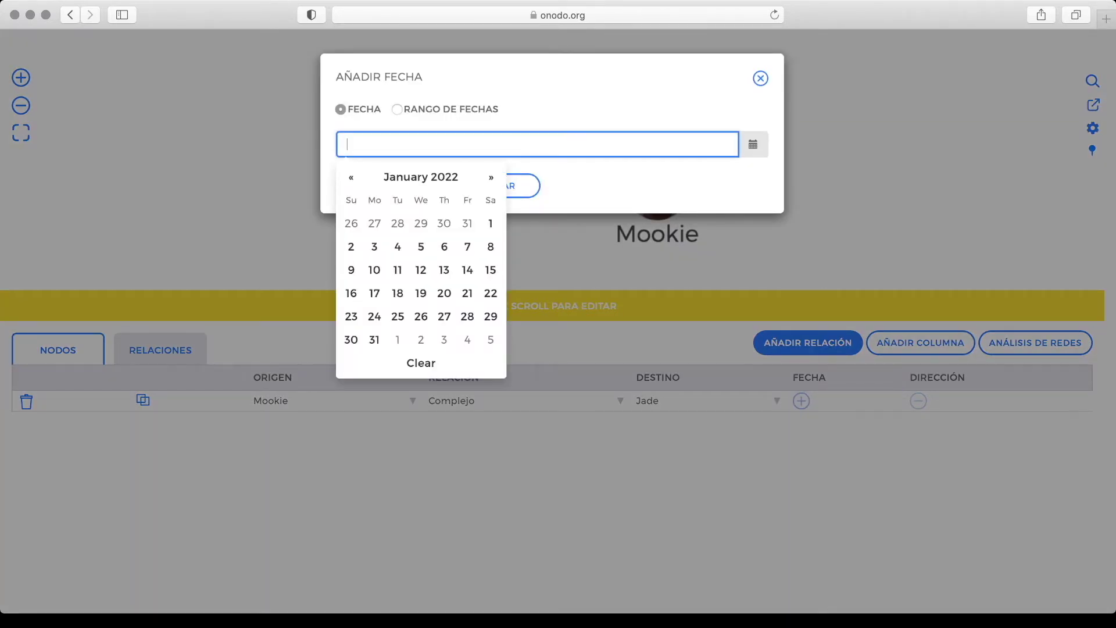
pyautogui.write('21/')
pyautogui.write('7/')
pyautogui.press('BackSpace')
pyautogui.write('07/1989')
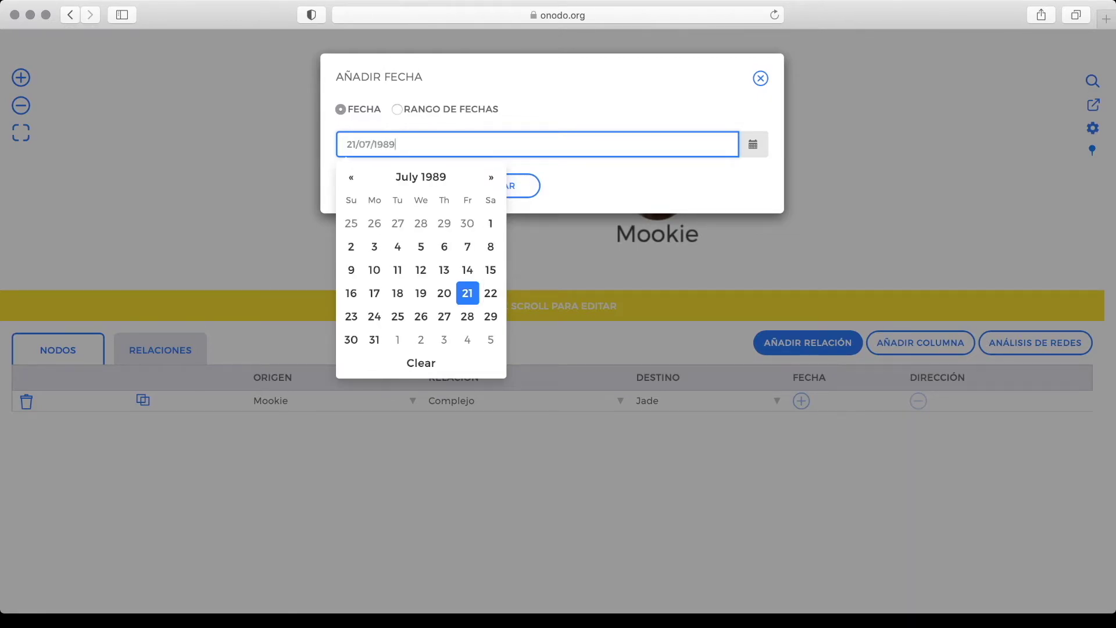
pyautogui.press('Tab')
pyautogui.press('Return')
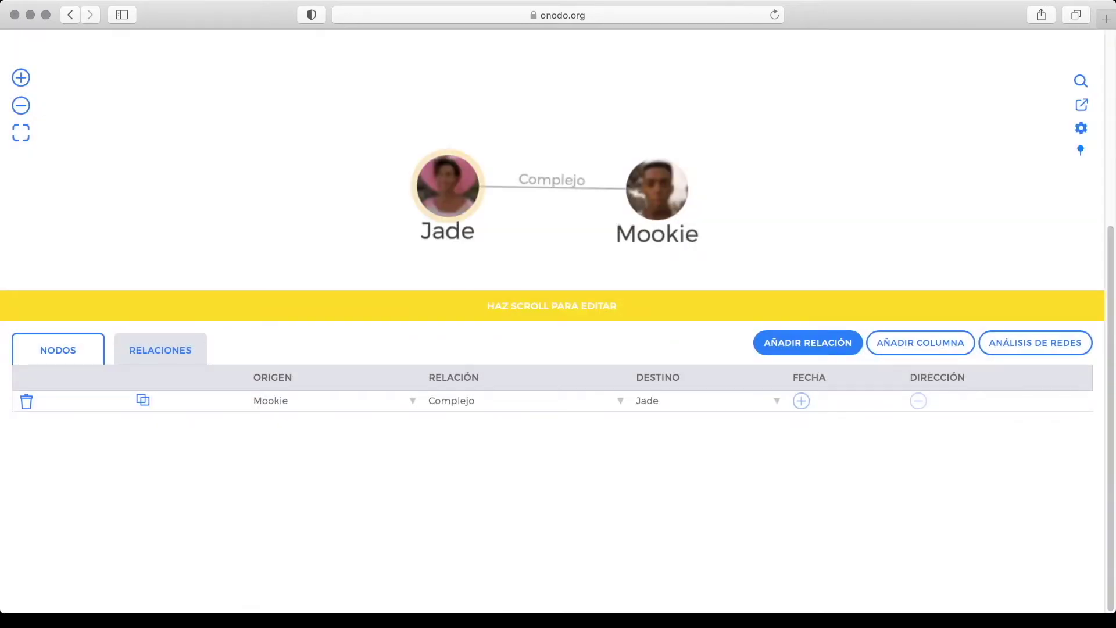
# Turn on the direction arrow from Mookie to Jade for their relation, and toggle that direction setting once more.
pyautogui.click(926, 400)
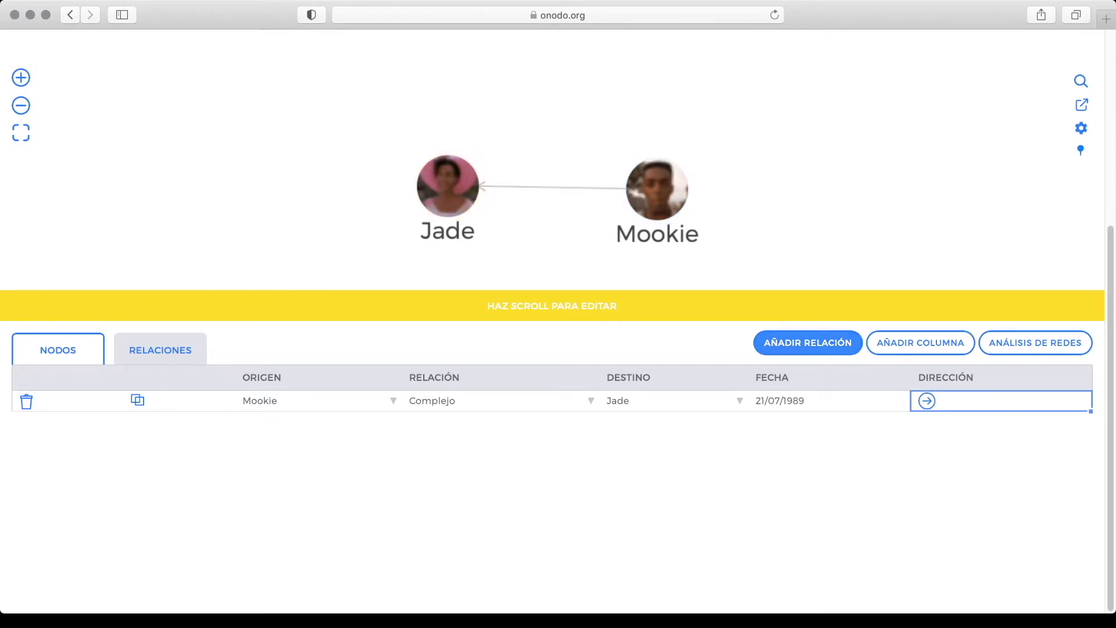
pyautogui.click(927, 400)
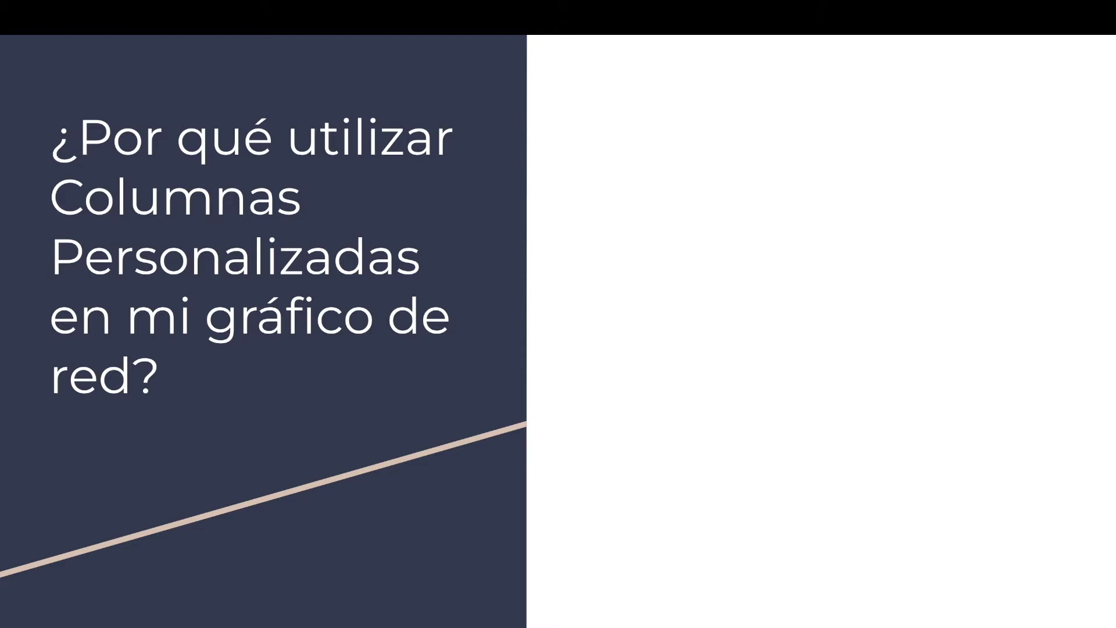
pyautogui.press('Right')
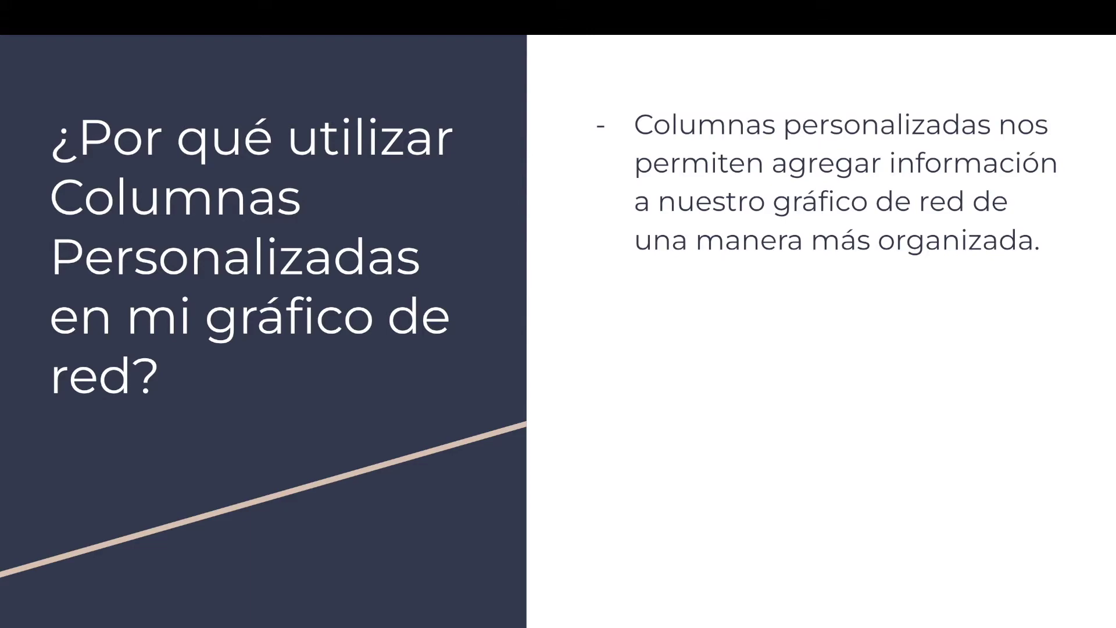
pyautogui.press('Right')
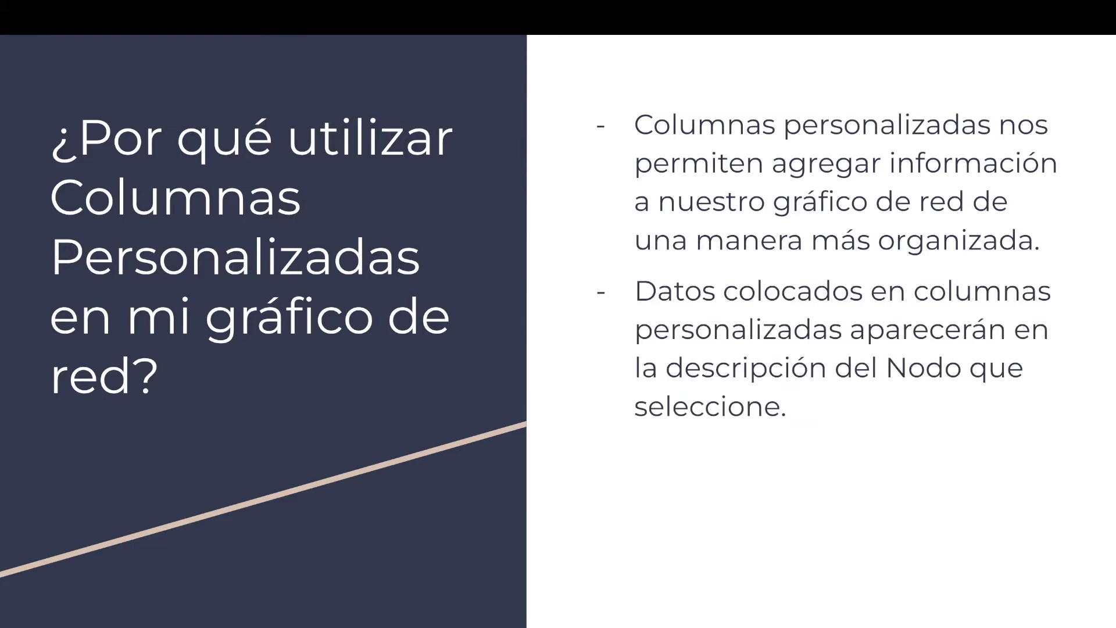